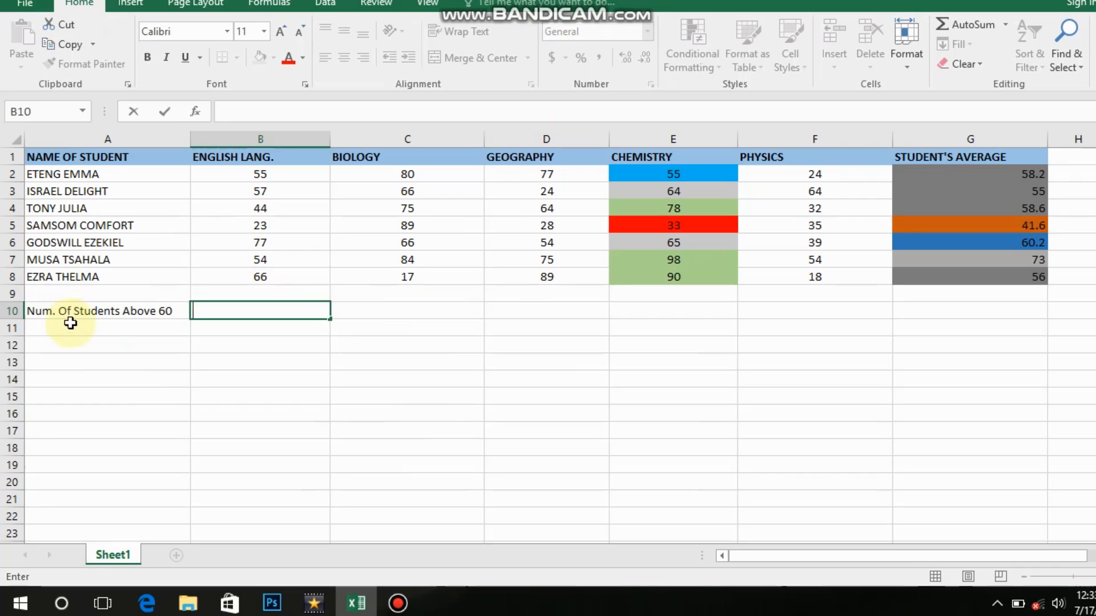
# Write the syntax note "COUNTIF(range, criteria)" in cell D17 below the student table.
pyautogui.click(154, 312)
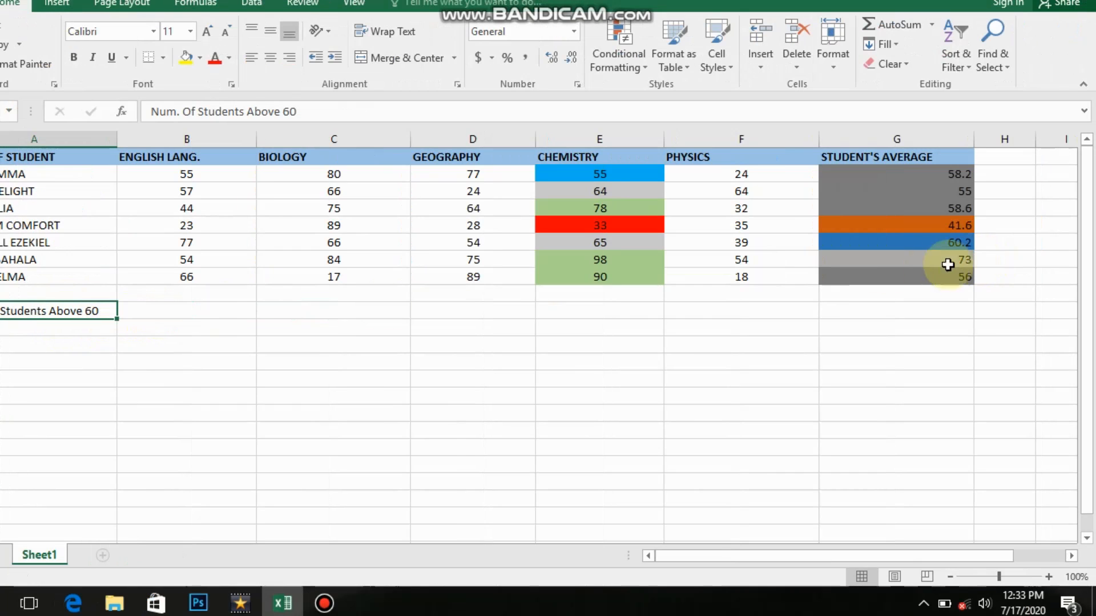
pyautogui.click(449, 434)
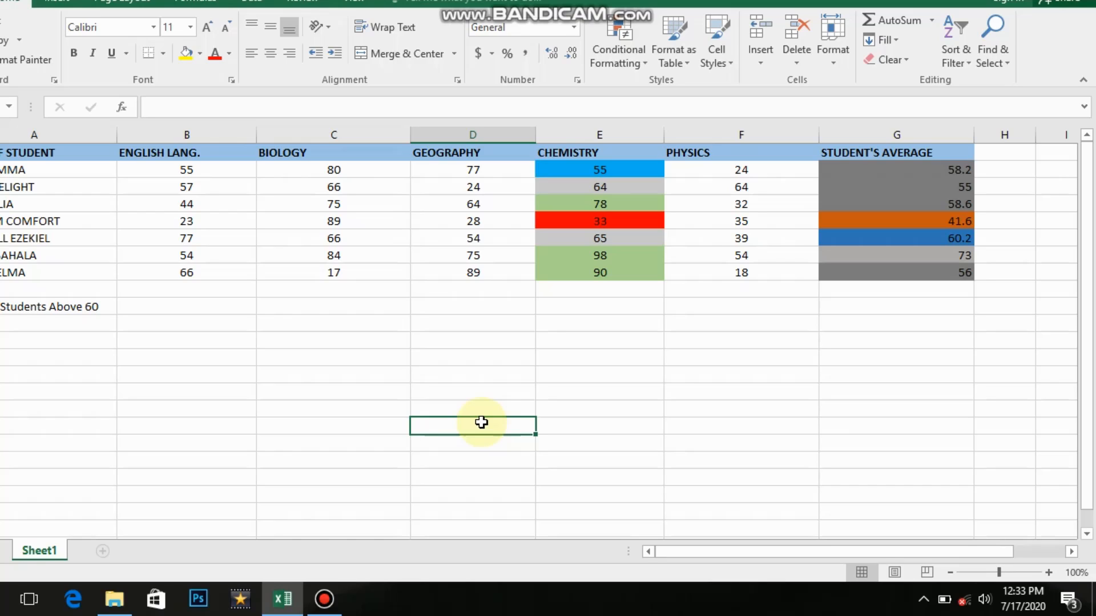
pyautogui.write('COUN')
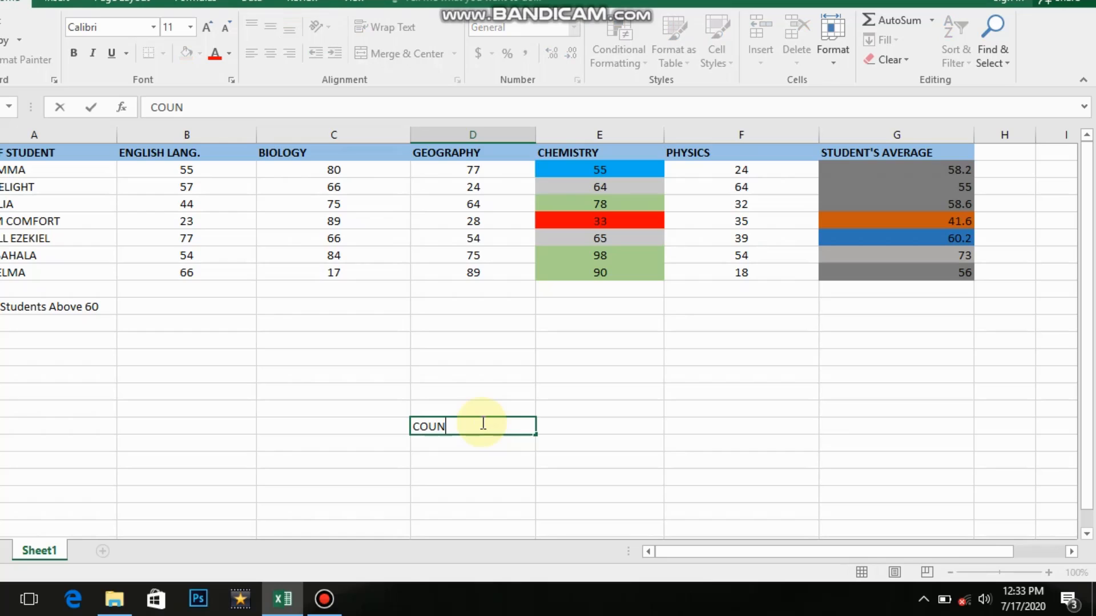
pyautogui.write('TIF(range, cr')
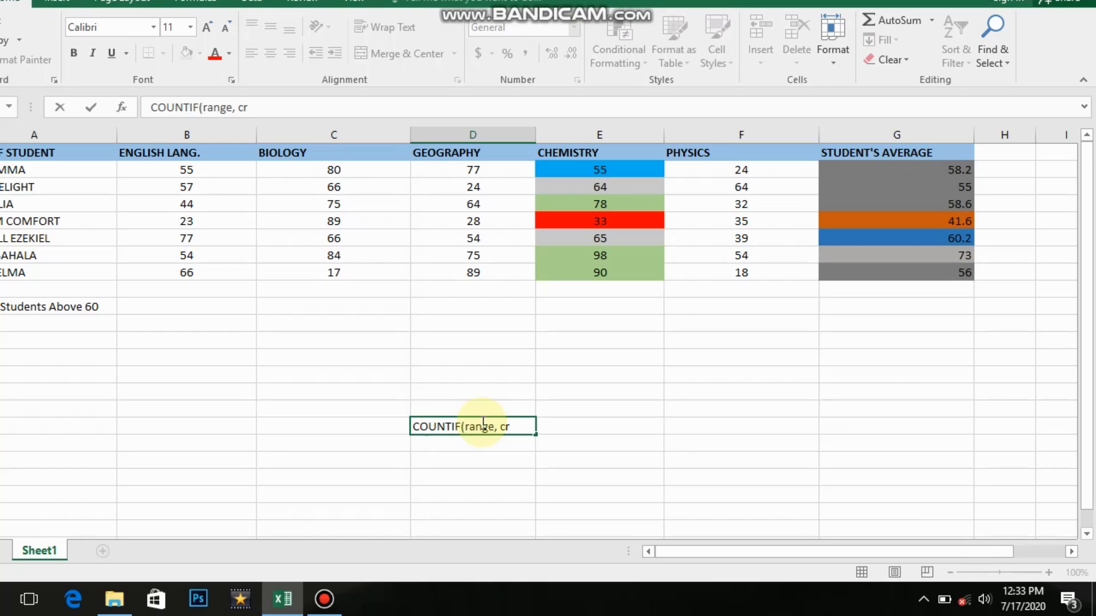
pyautogui.write('iteria)')
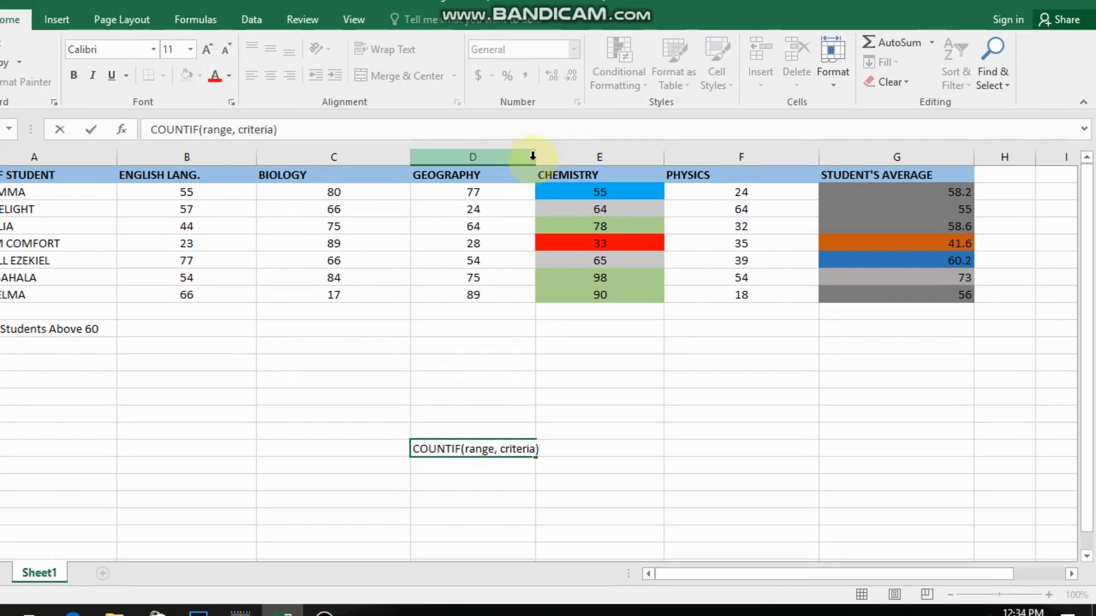
# Widen column D slightly so the COUNTIF syntax note fits within its cell.
pyautogui.click(528, 134)
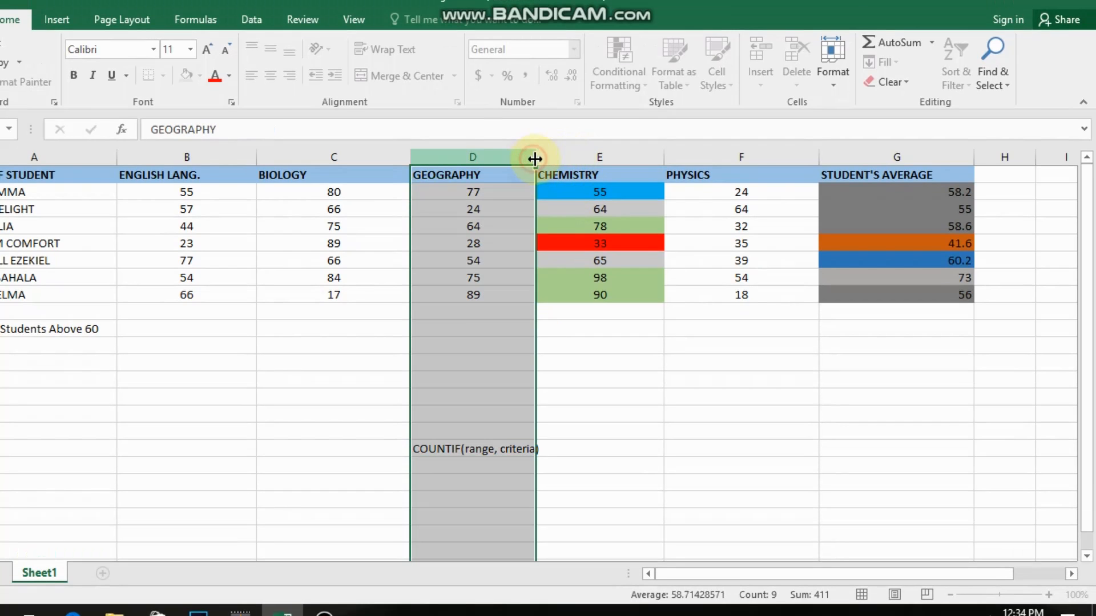
pyautogui.moveTo(535, 157); pyautogui.dragTo(556, 155)
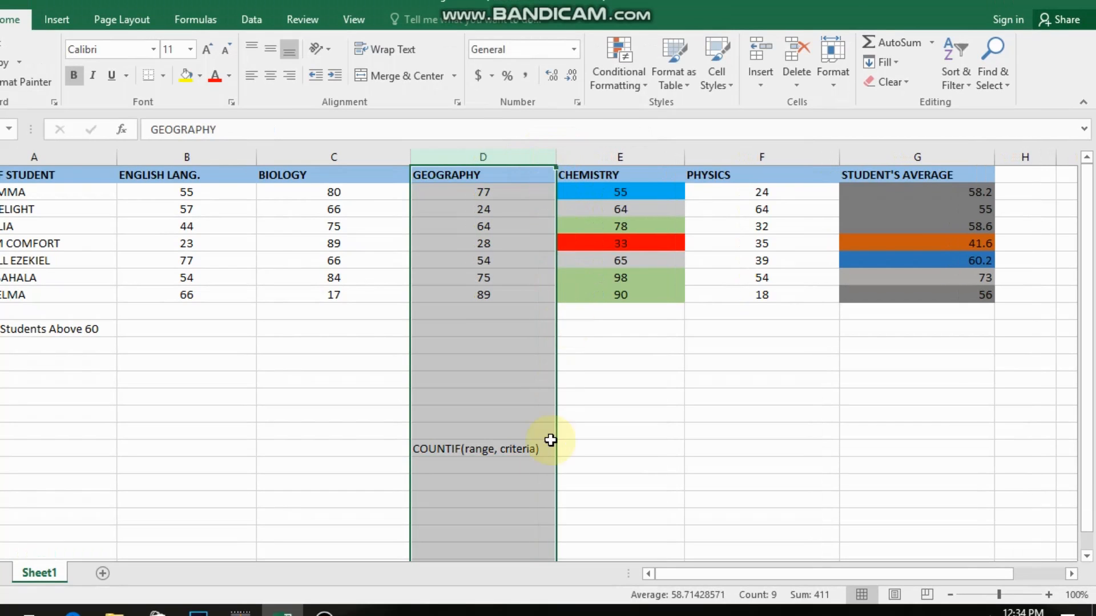
pyautogui.click(526, 444)
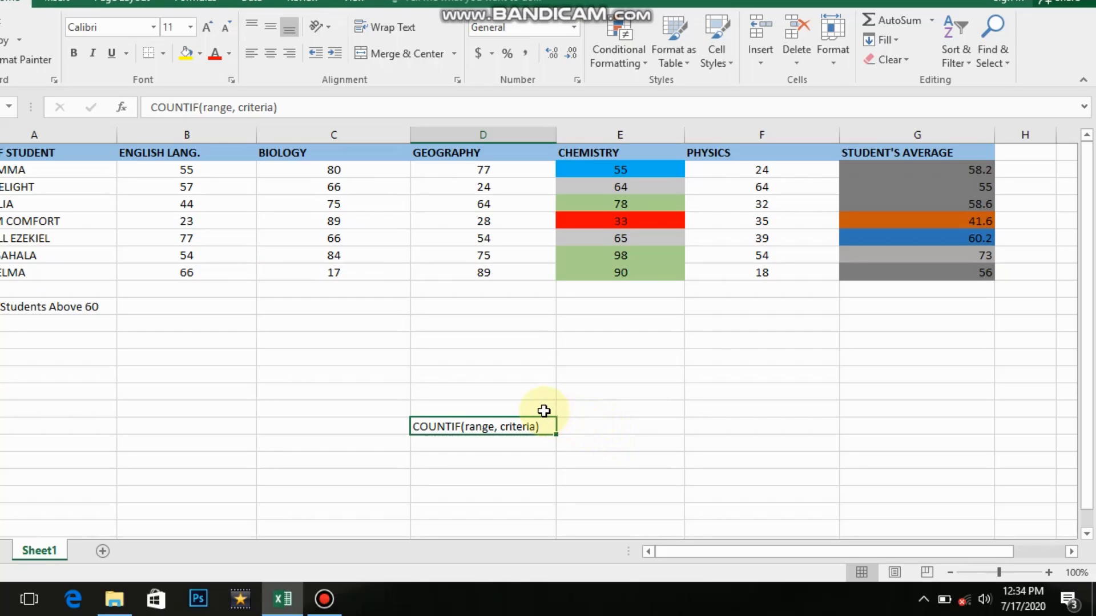
# Enter =COUNTIF(B2:B8, ">=60") in B10 and fill the formula across to F10 for the remaining subjects.
pyautogui.click(213, 308)
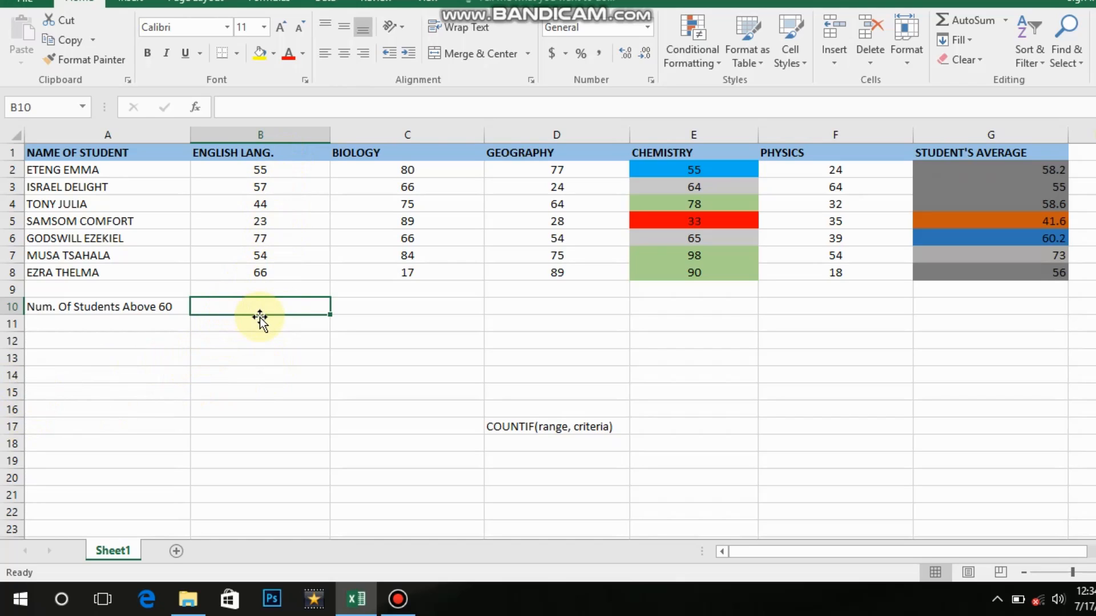
pyautogui.write('=')
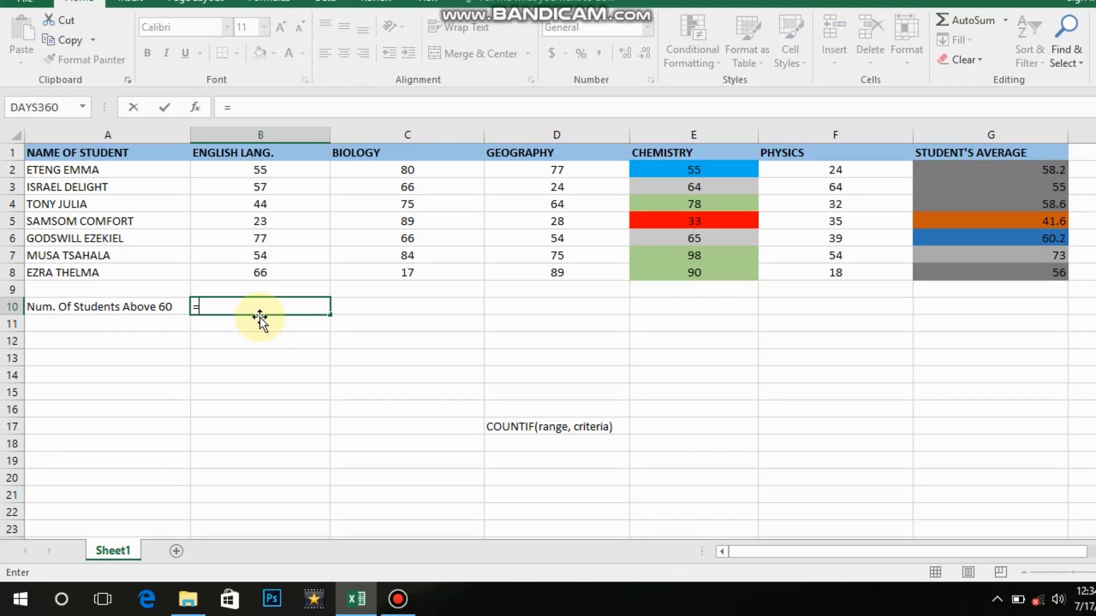
pyautogui.write('count')
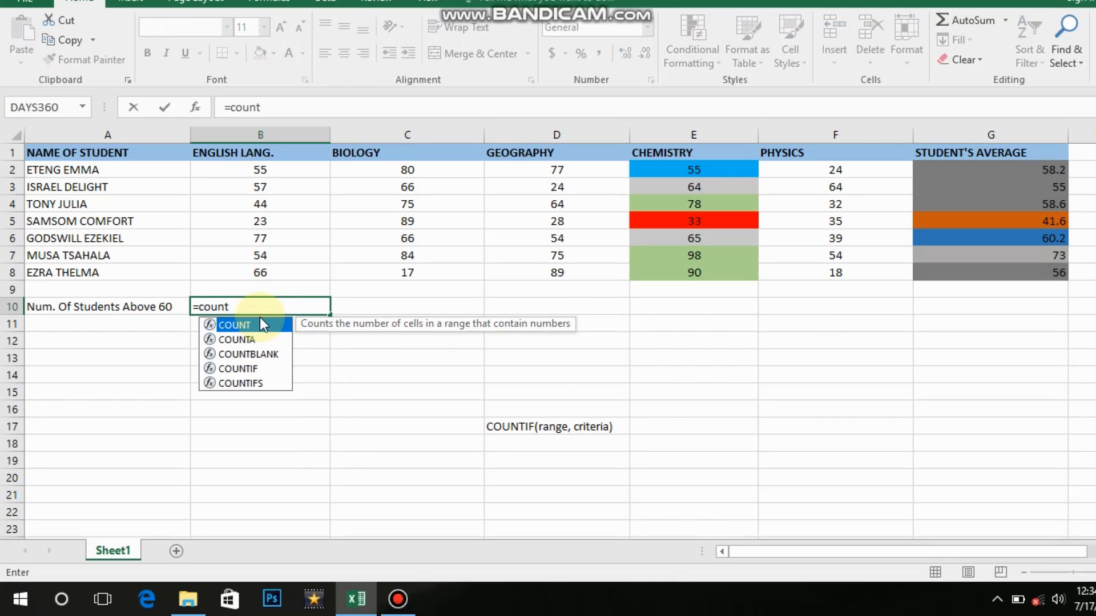
pyautogui.write('if')
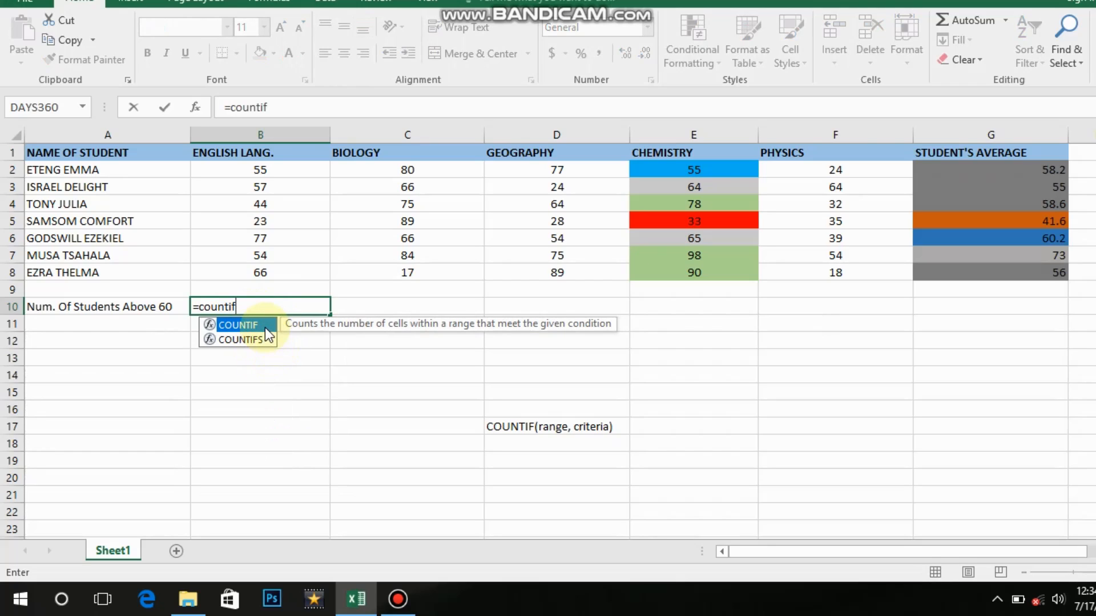
pyautogui.doubleClick(265, 326)
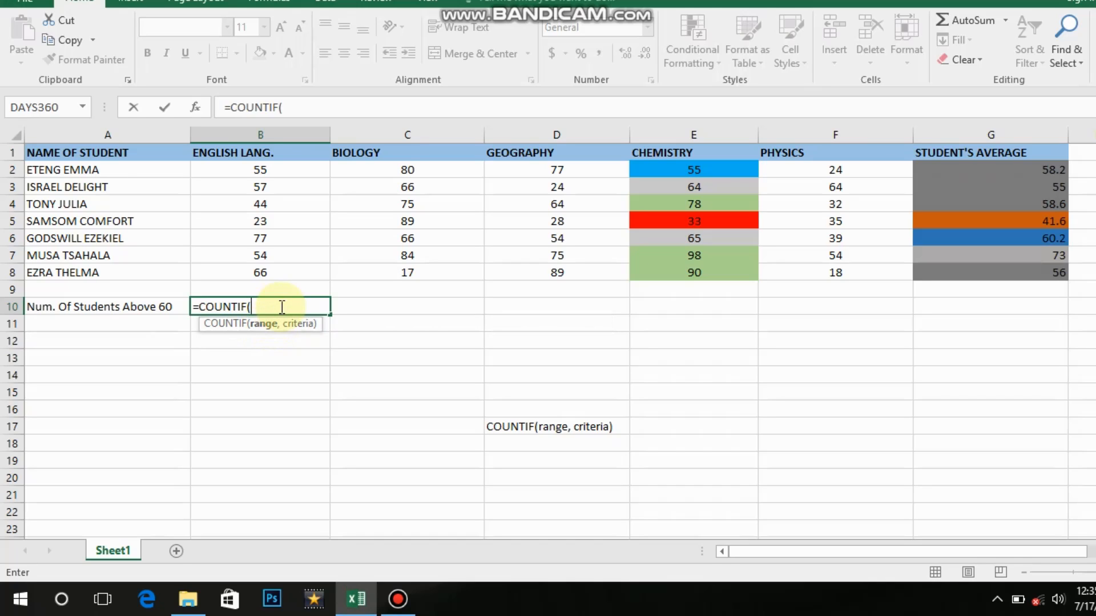
pyautogui.write('B')
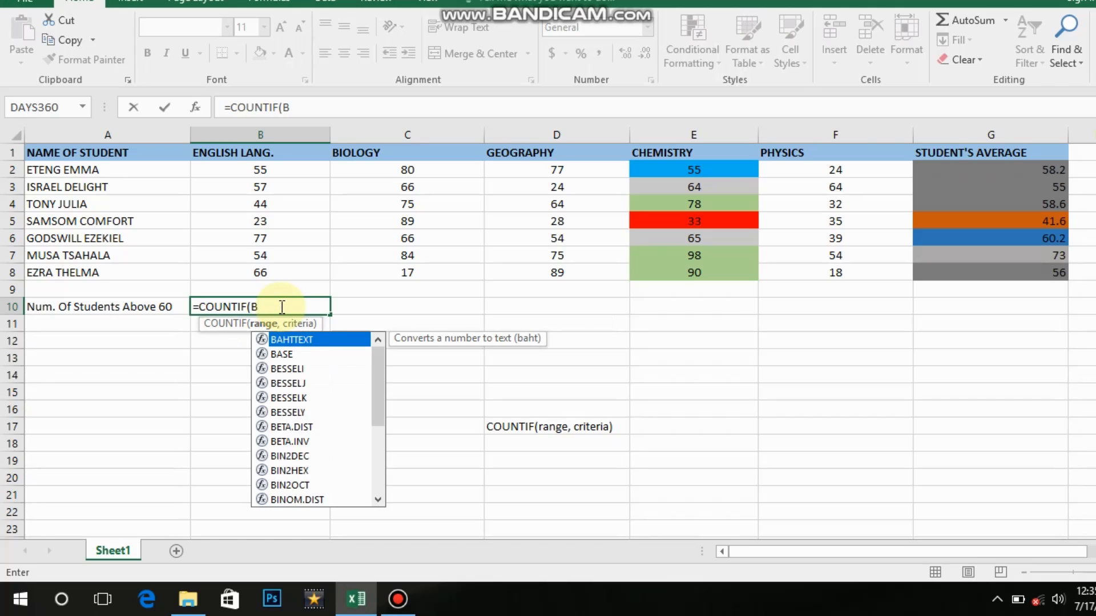
pyautogui.write('2')
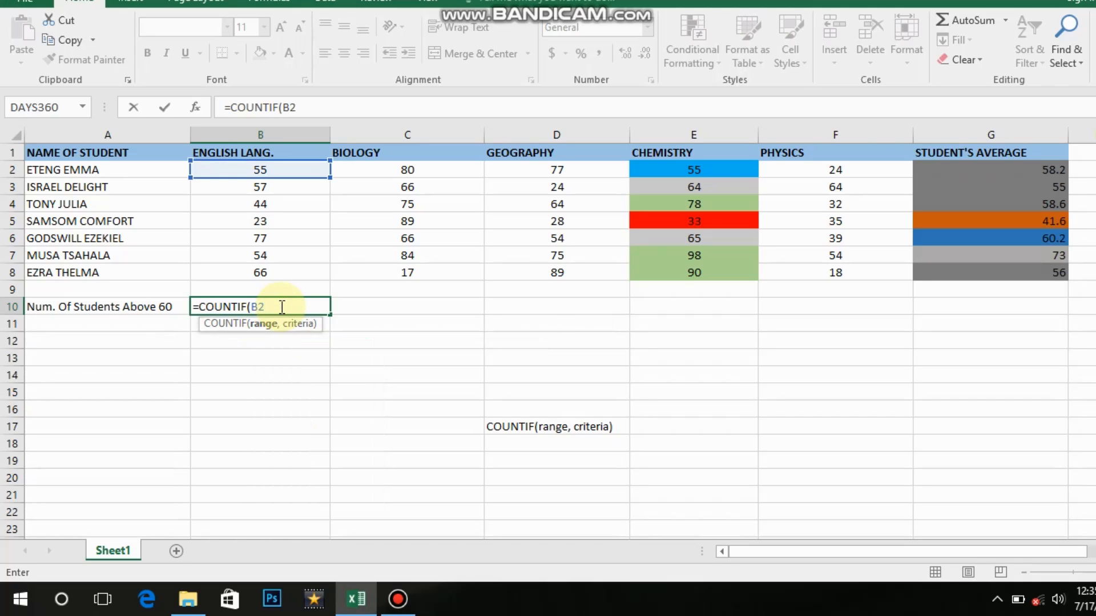
pyautogui.write(':B')
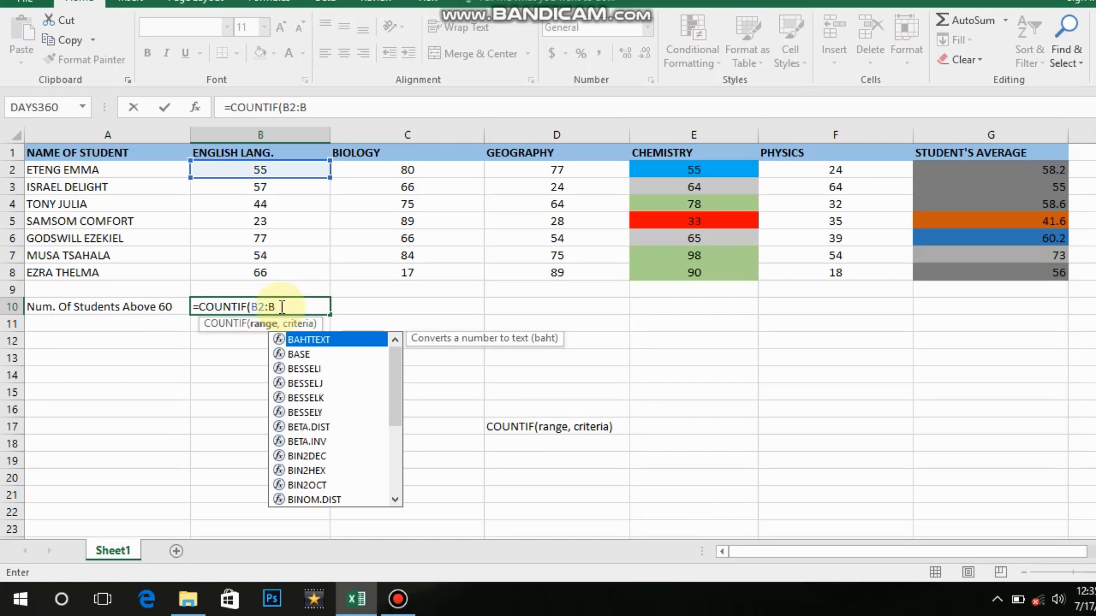
pyautogui.write('8')
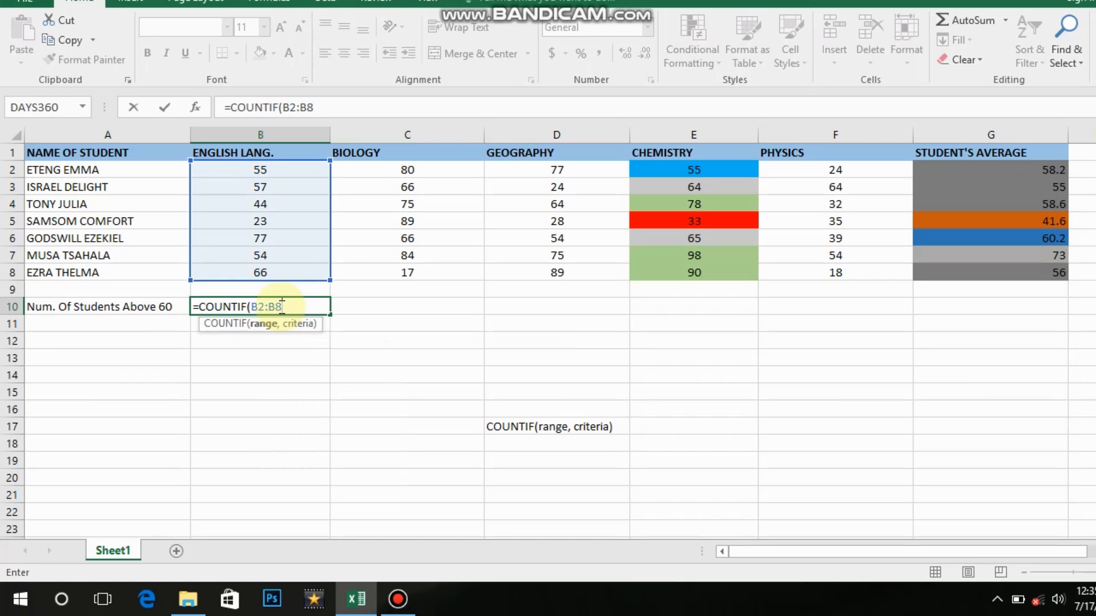
pyautogui.write(', "')
pyautogui.write('60')
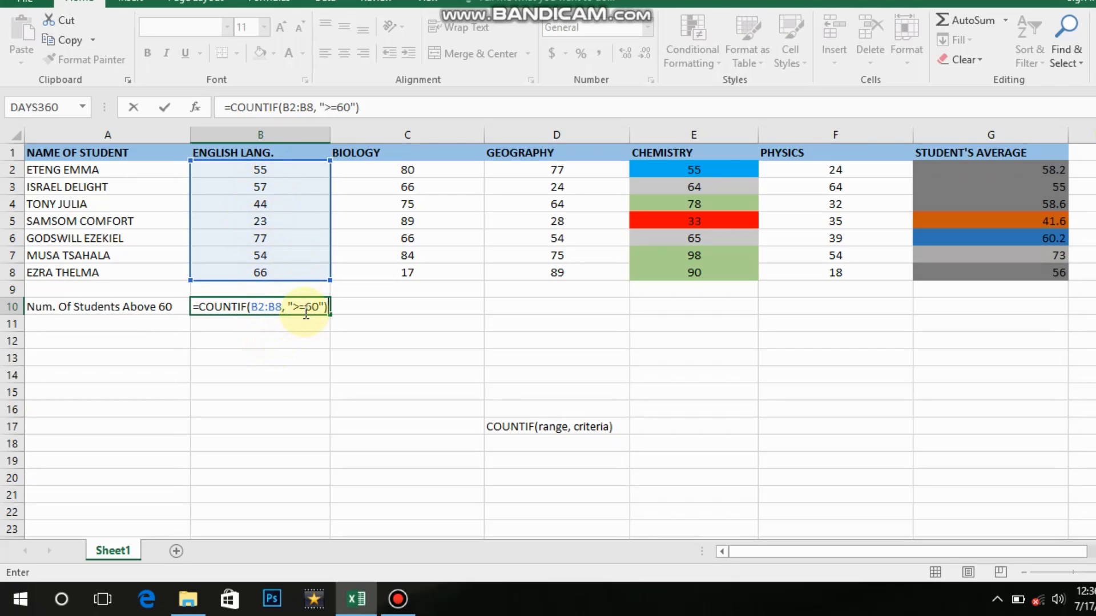
pyautogui.press('Return')
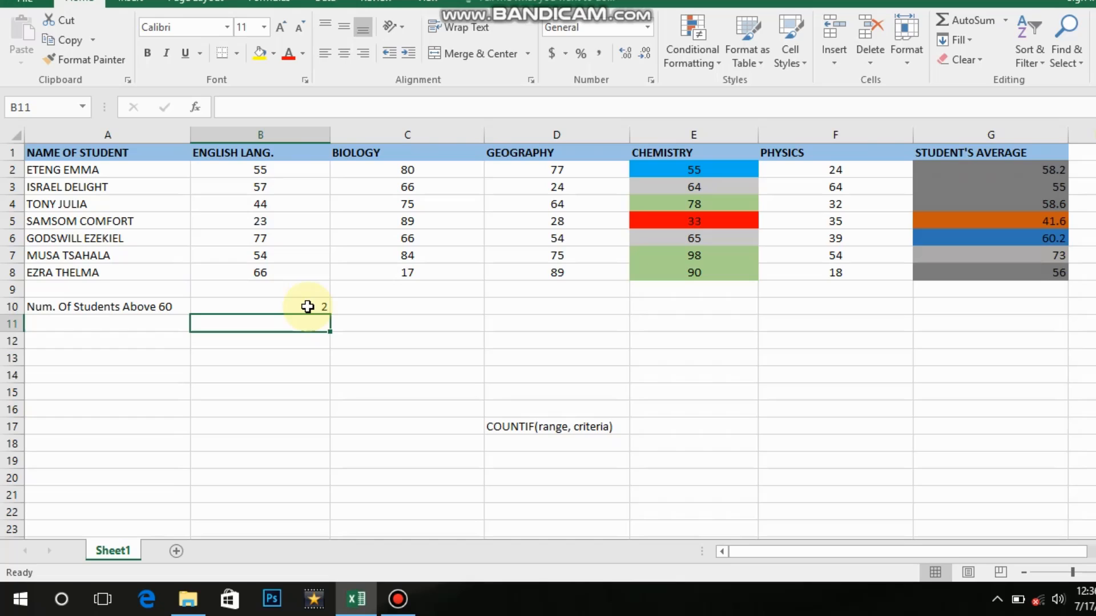
pyautogui.click(308, 308)
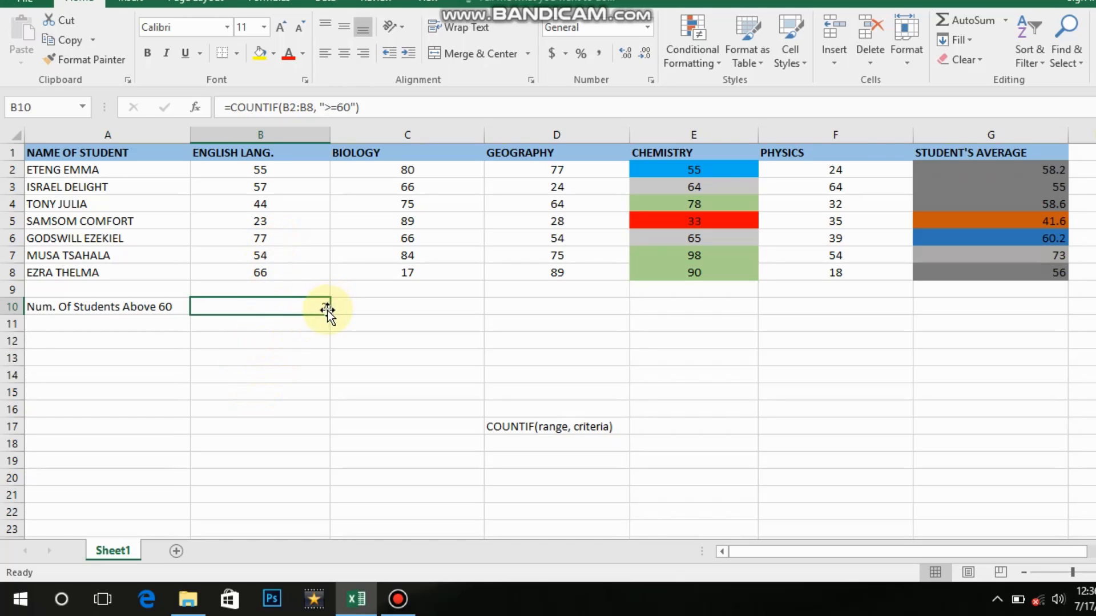
pyautogui.moveTo(330, 314); pyautogui.dragTo(823, 343)
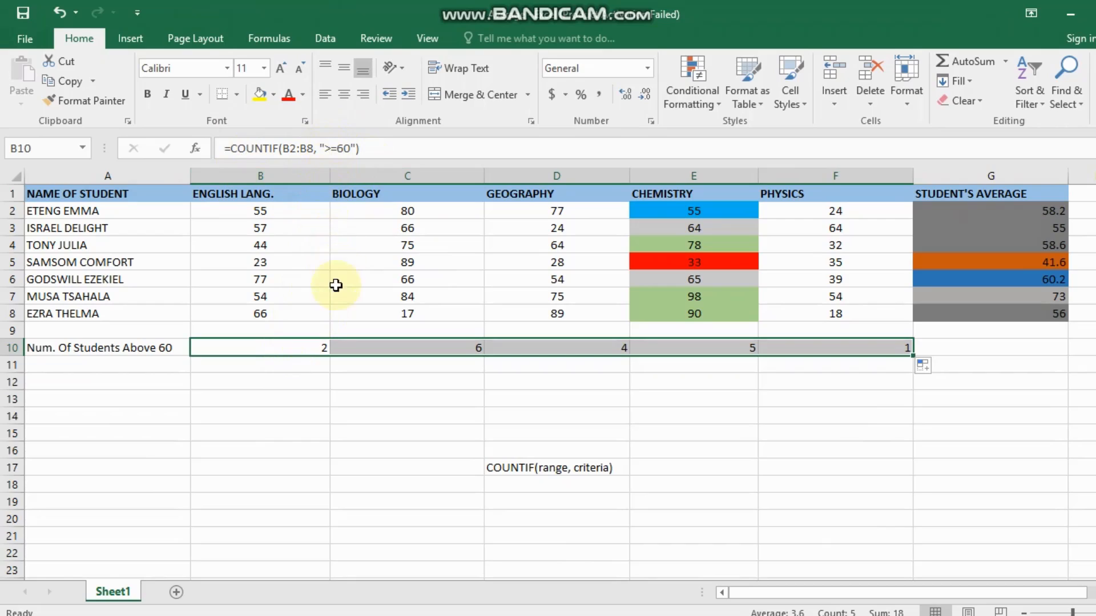
# Change the criterion in B10's COUNTIF formula to "<=60".
pyautogui.click(330, 147)
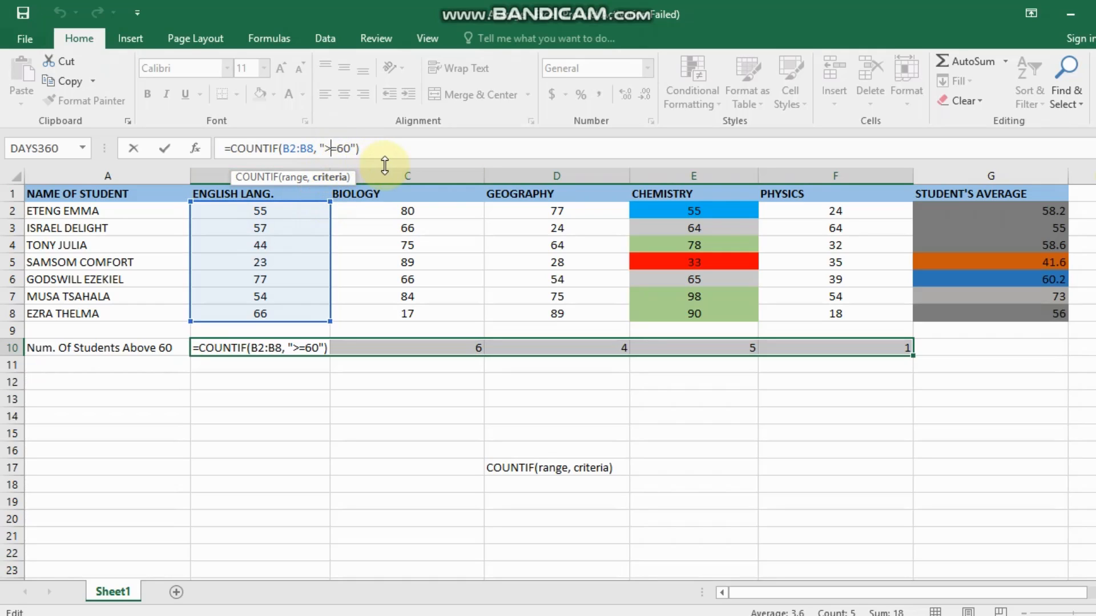
pyautogui.press('BackSpace')
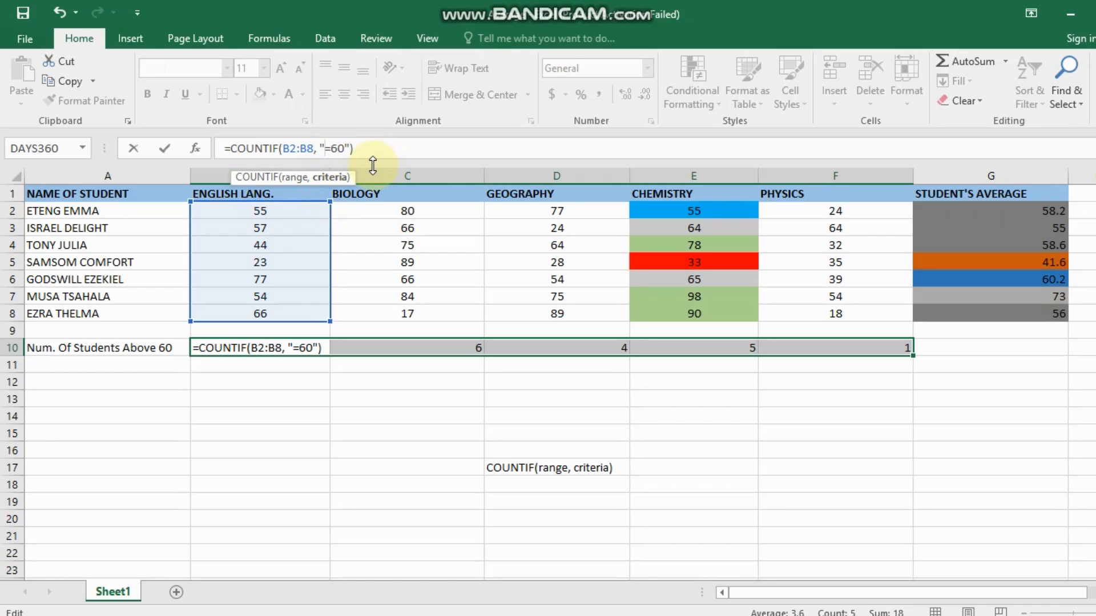
pyautogui.write('<')
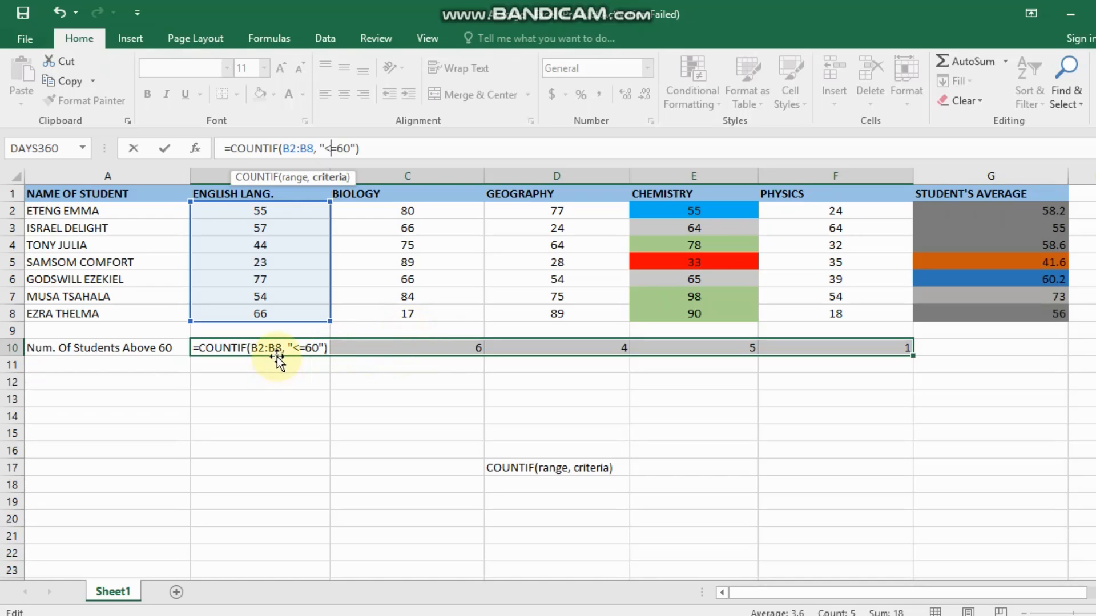
pyautogui.press('Return')
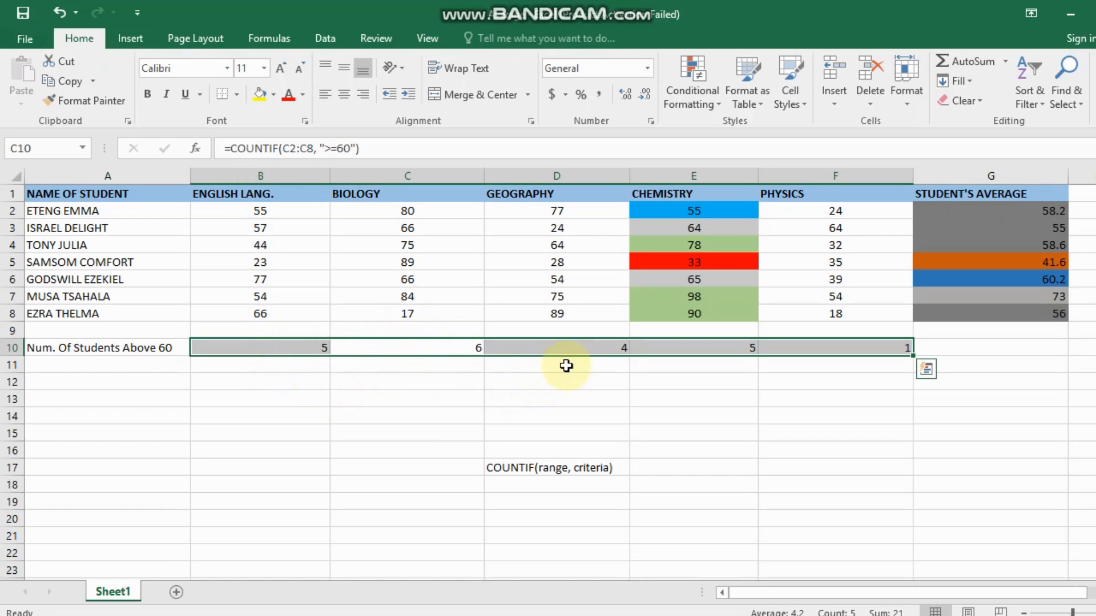
# Clear the previous count formulas from cells C10 through E10, for Biology, Geography and Chemistry.
pyautogui.click(314, 347)
pyautogui.click(416, 349)
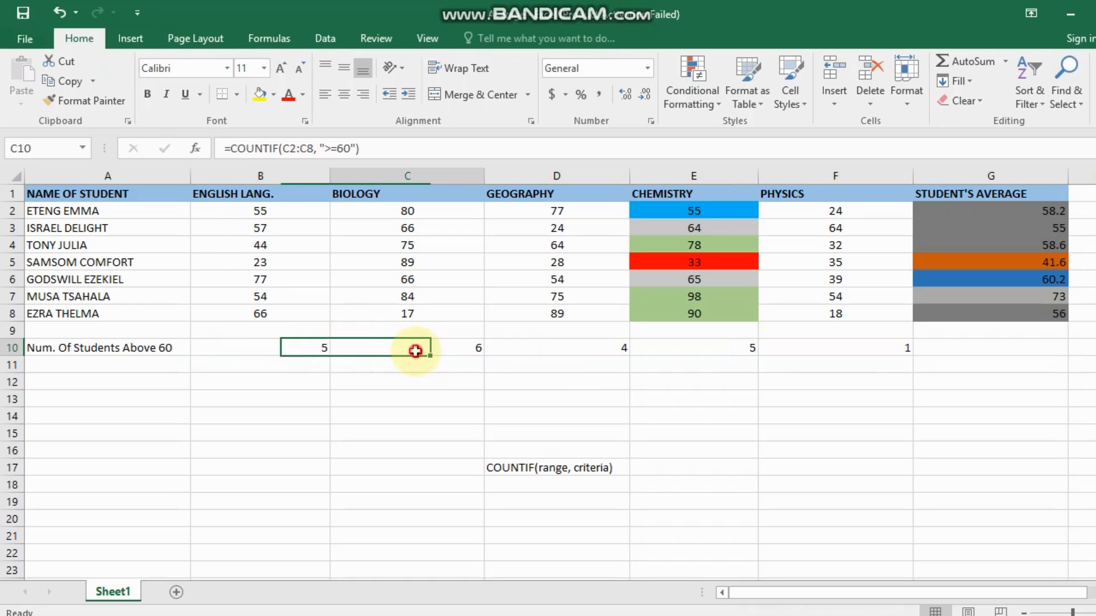
pyautogui.click(288, 347)
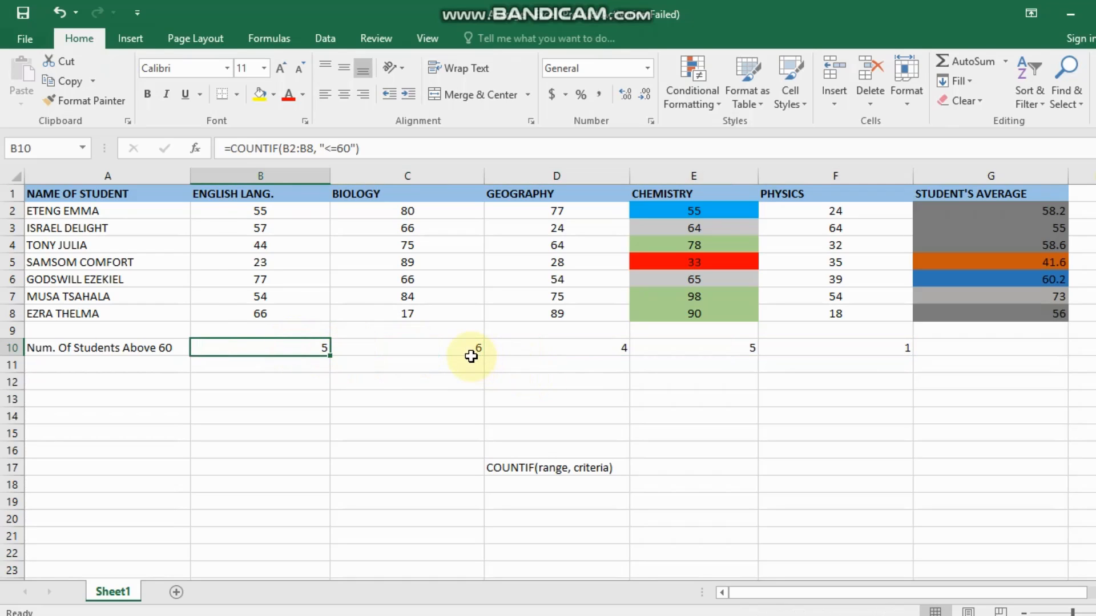
pyautogui.doubleClick(468, 352)
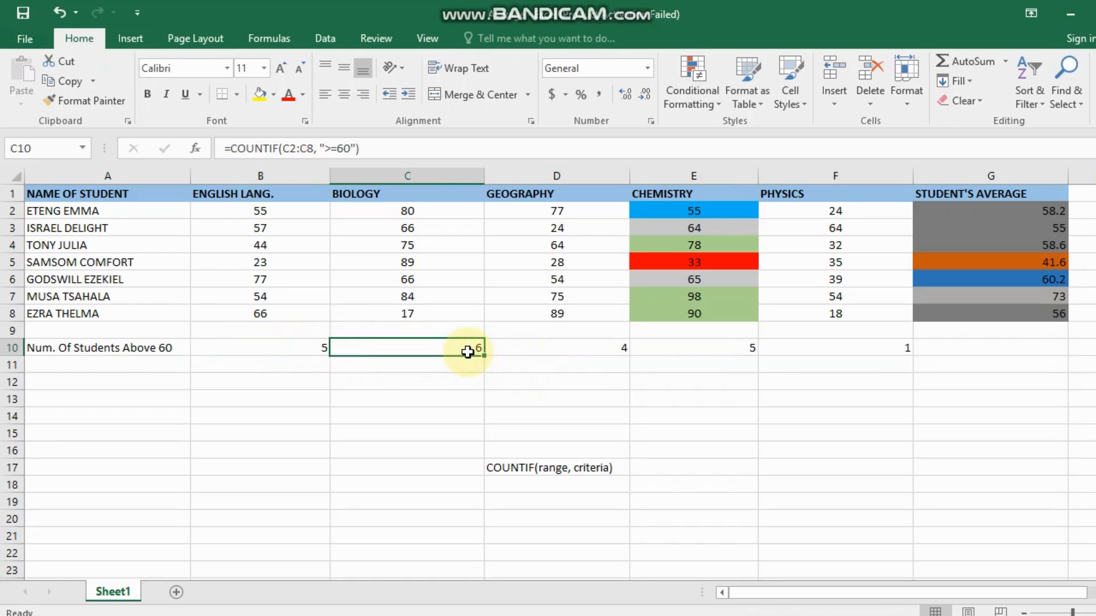
pyautogui.click(559, 357)
pyautogui.click(570, 347)
pyautogui.press('BackSpace')
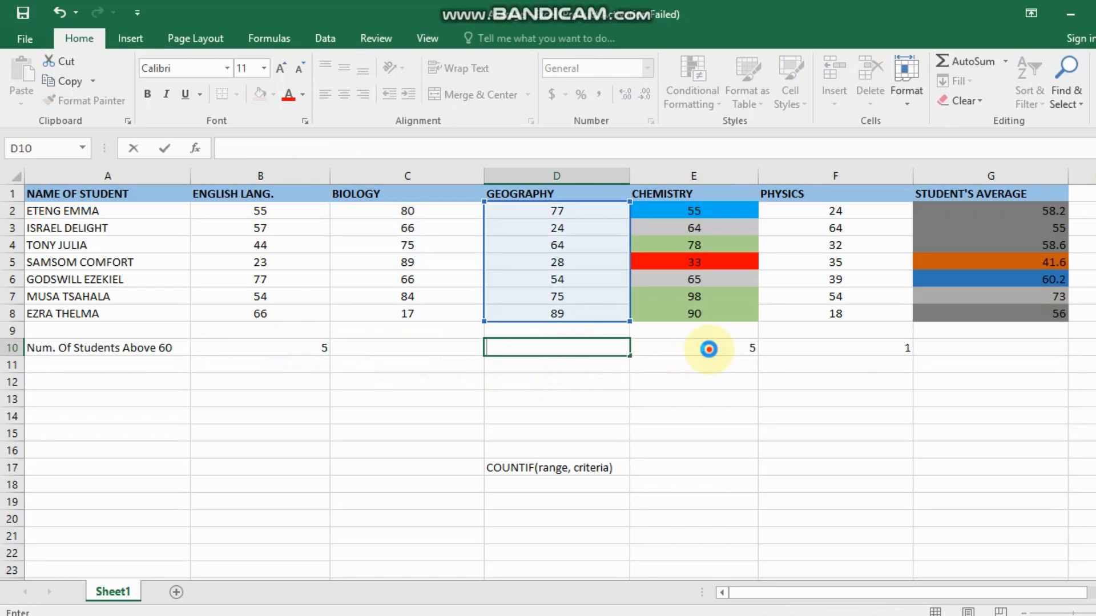
pyautogui.click(709, 350)
pyautogui.press('BackSpace')
pyautogui.press('BackSpace')
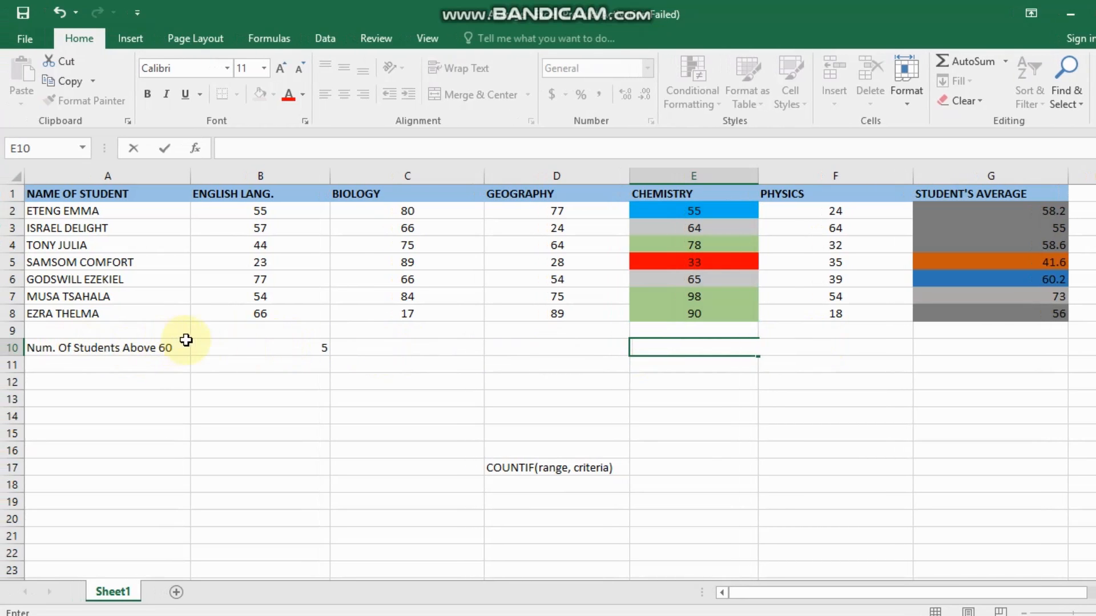
# Fill B10's "<=60" COUNTIF formula across row 10 to F10.
pyautogui.click(234, 349)
pyautogui.click(368, 352)
pyautogui.click(299, 349)
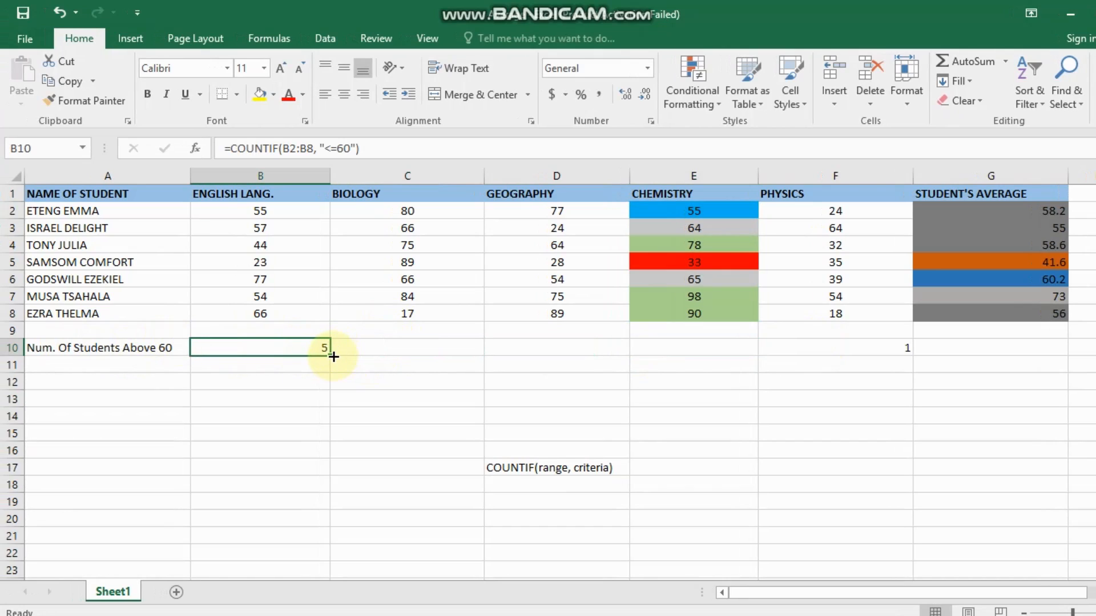
pyautogui.moveTo(330, 356); pyautogui.dragTo(822, 366)
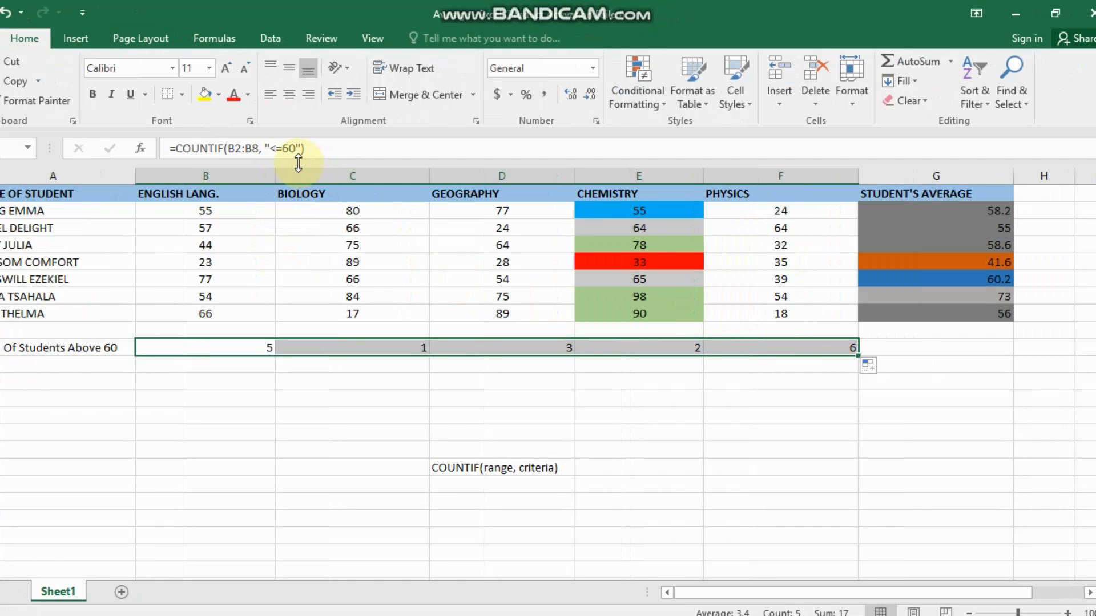
pyautogui.click(277, 148)
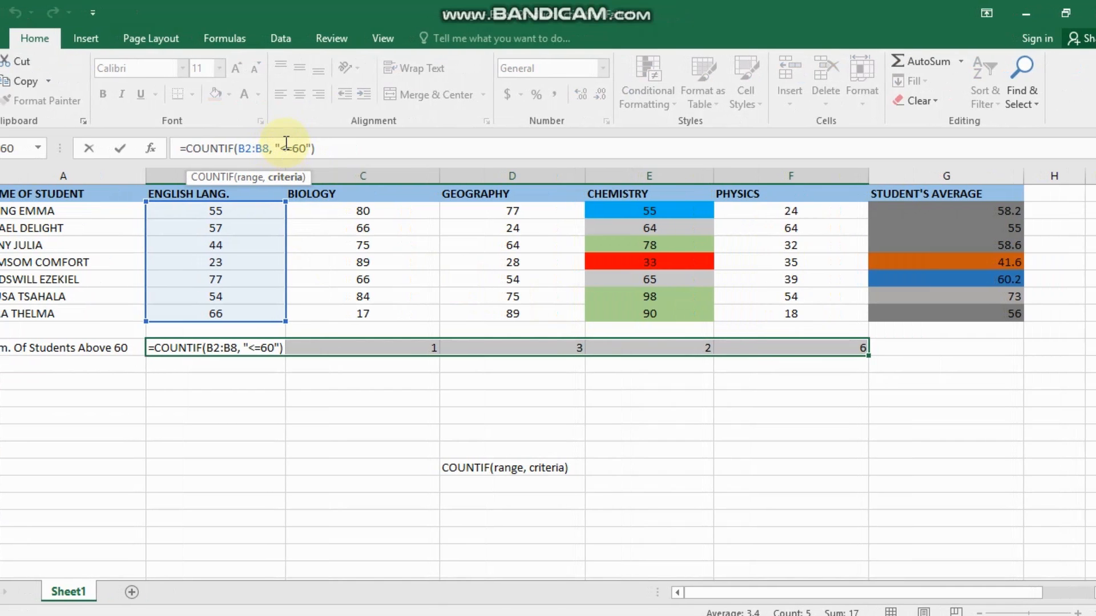
pyautogui.click(630, 345)
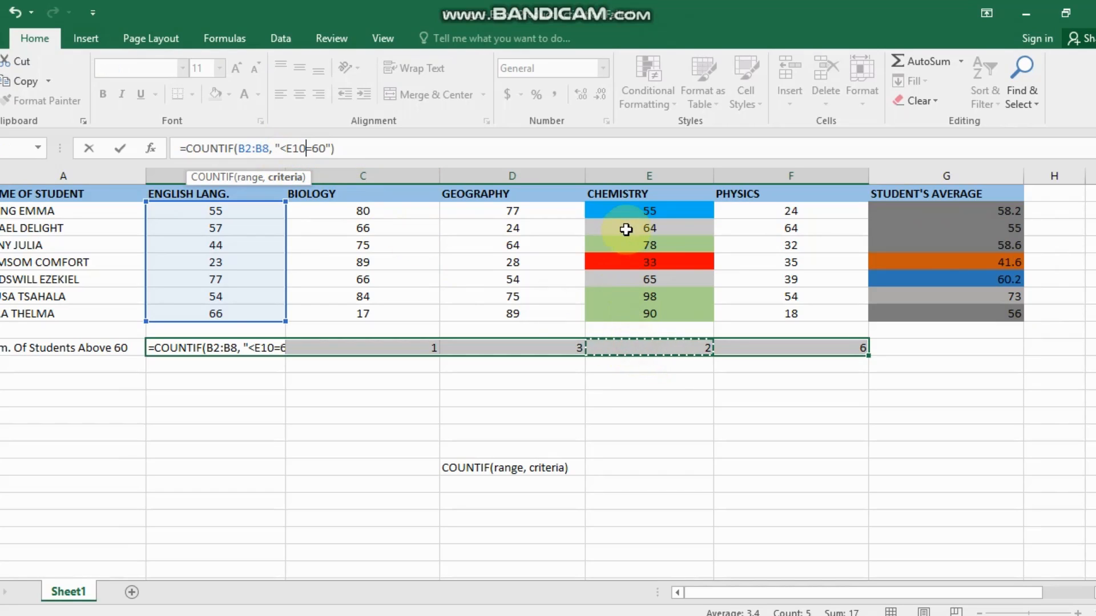
pyautogui.click(547, 348)
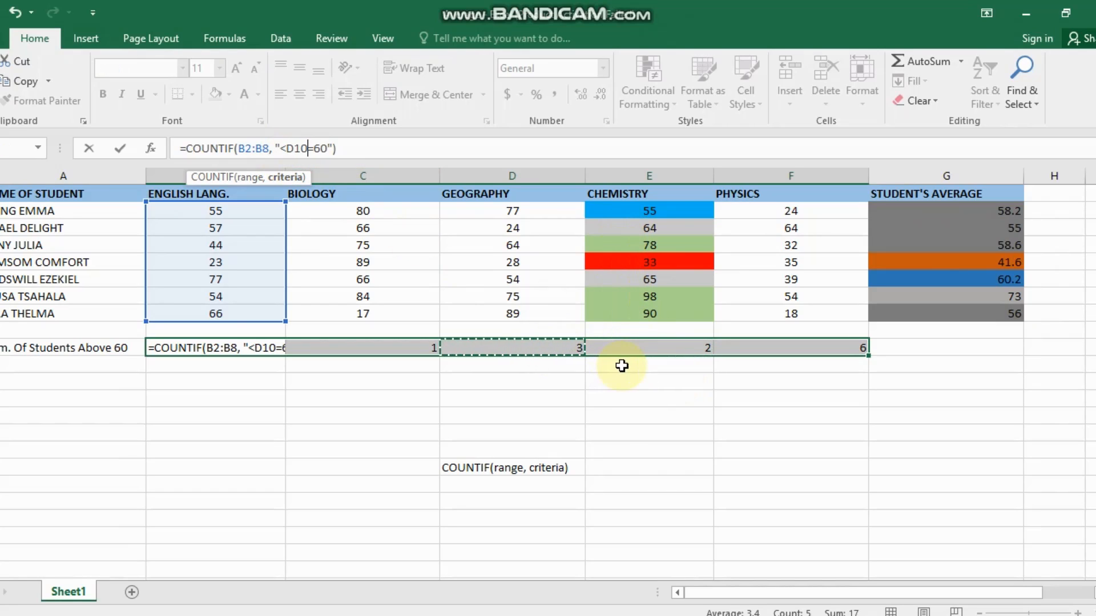
pyautogui.hotkey('ctrl', 'z')
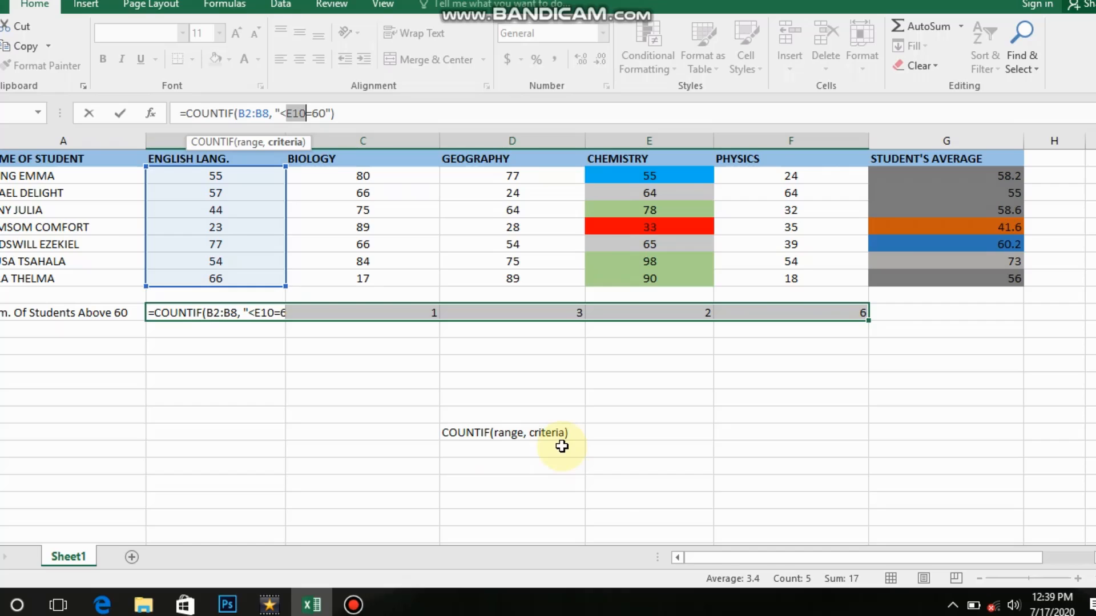
pyautogui.click(325, 205)
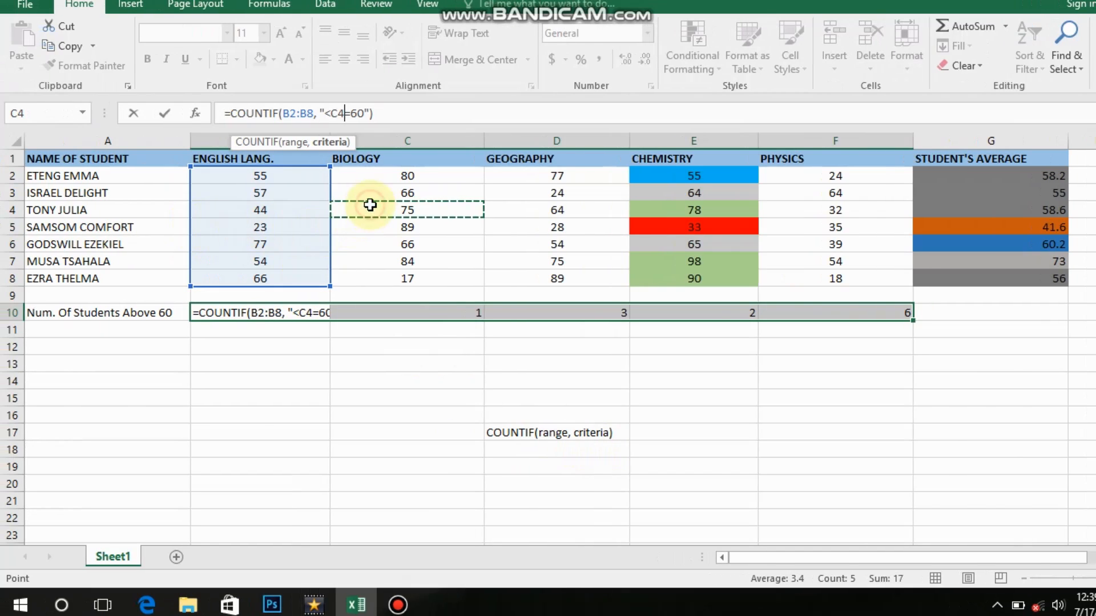
pyautogui.click(387, 227)
pyautogui.press('BackSpace')
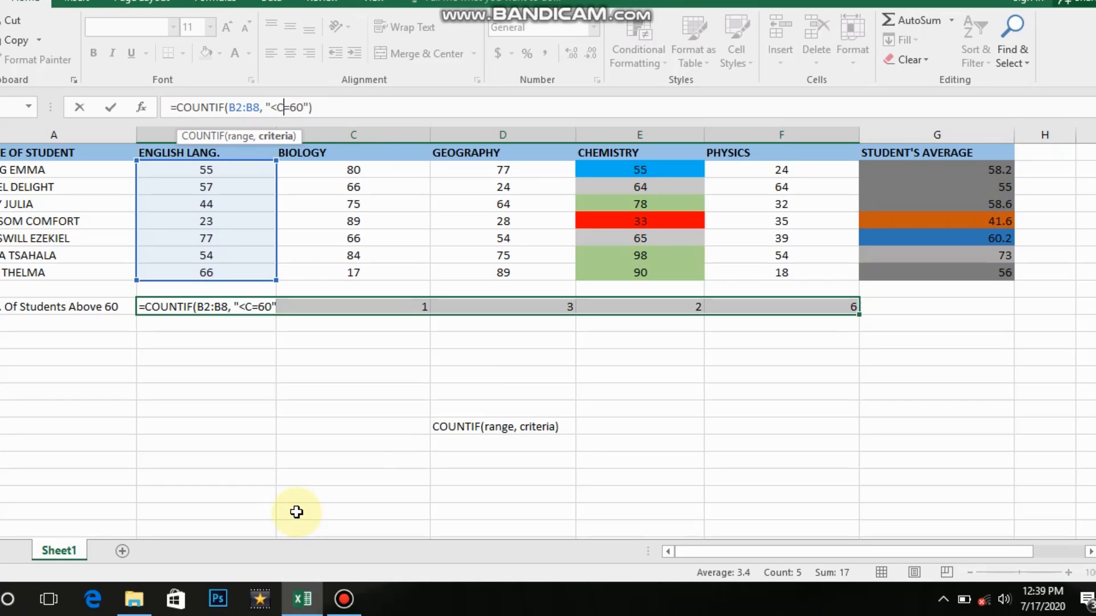
pyautogui.press('BackSpace')
pyautogui.hotkey('ctrl', 'Return')
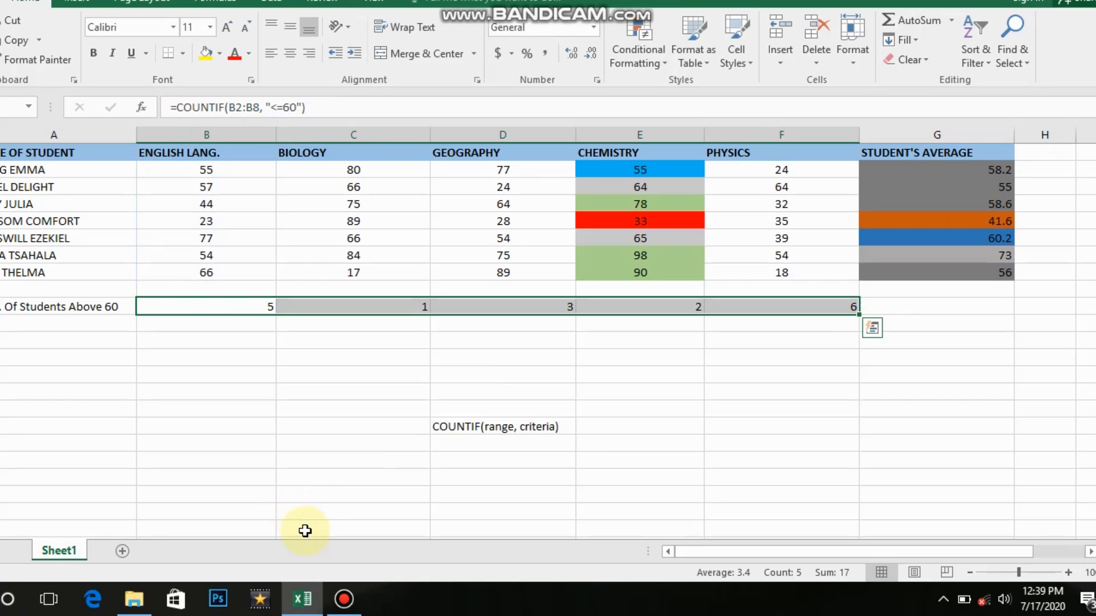
pyautogui.click(337, 609)
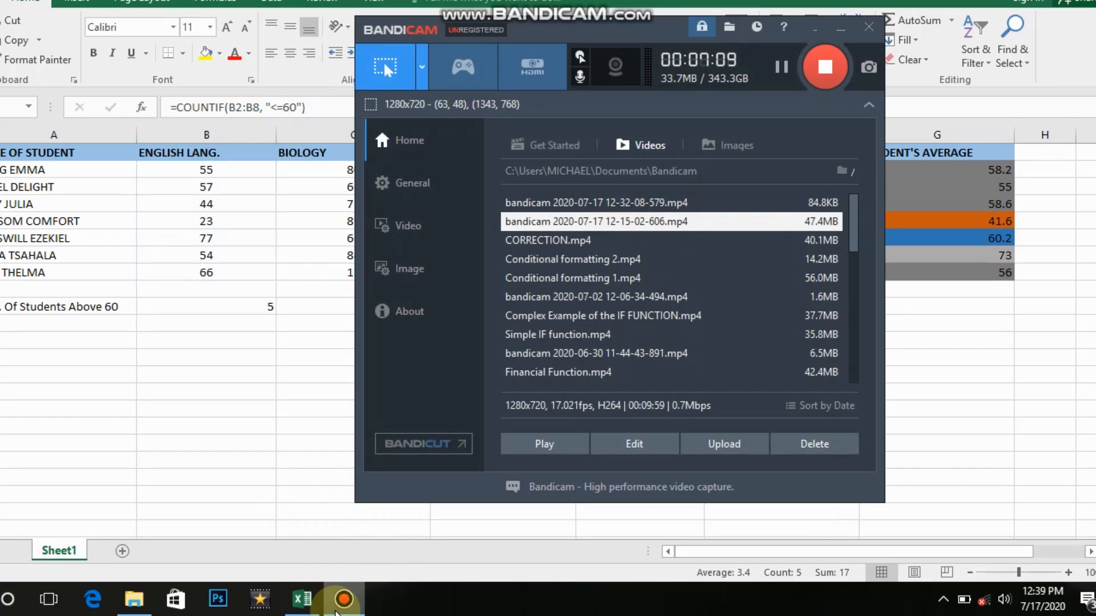